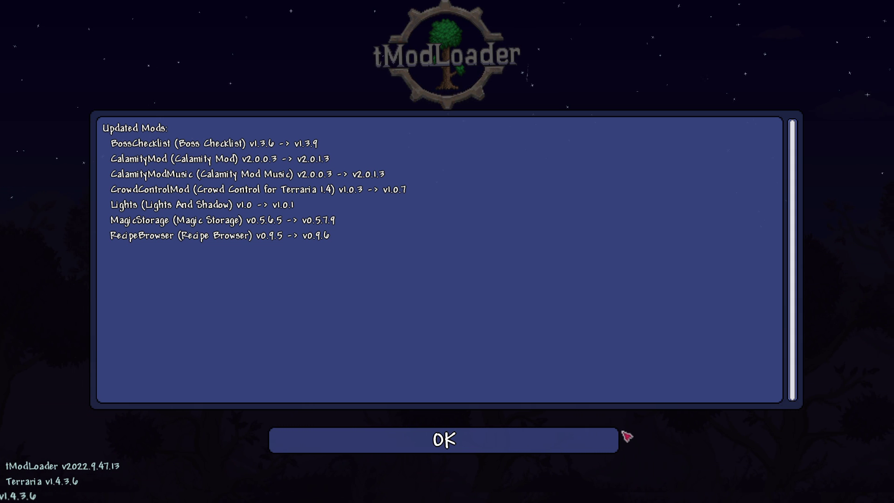
Step: Dismiss the updated mods notice and open the list of installed mods through the Workshop
click(606, 440)
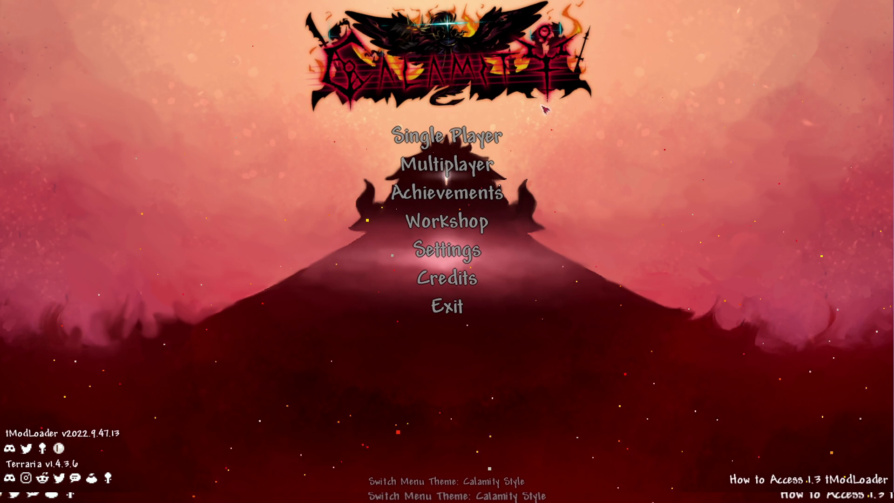
click(456, 219)
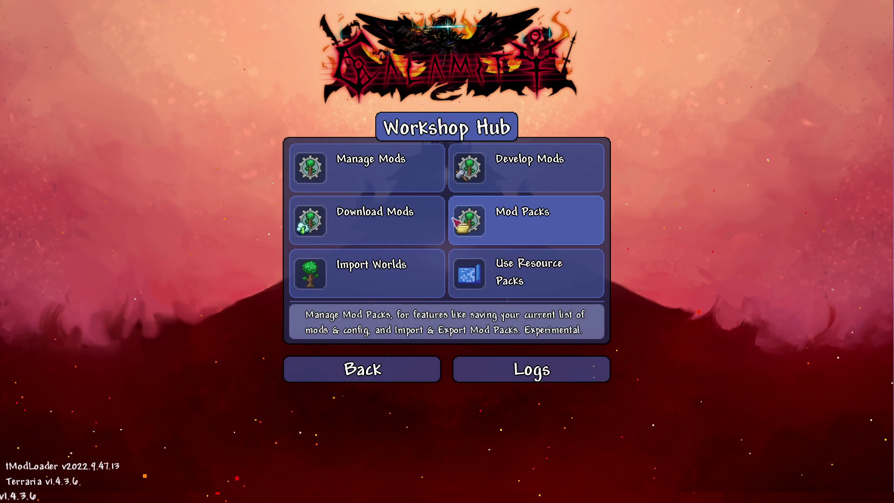
click(487, 378)
click(442, 457)
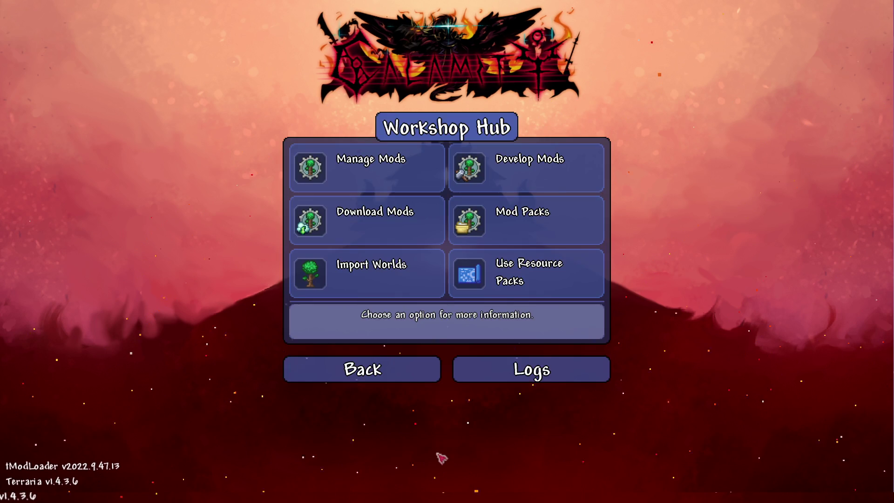
click(435, 373)
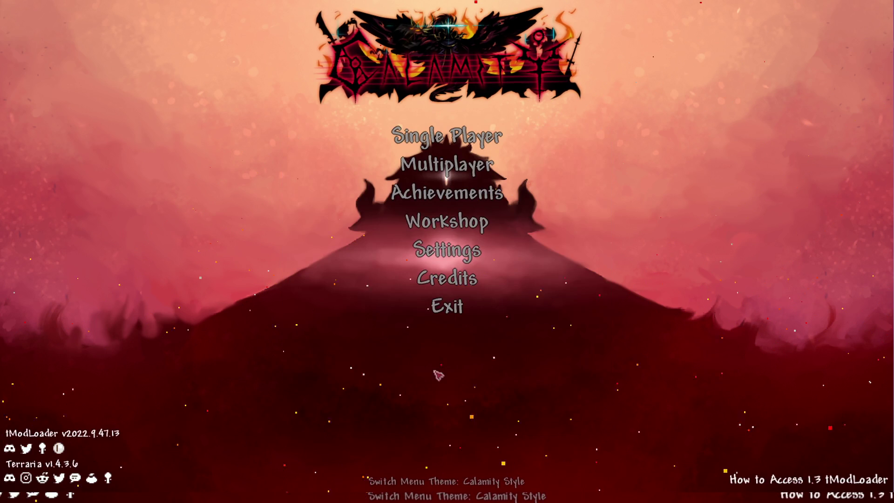
click(456, 227)
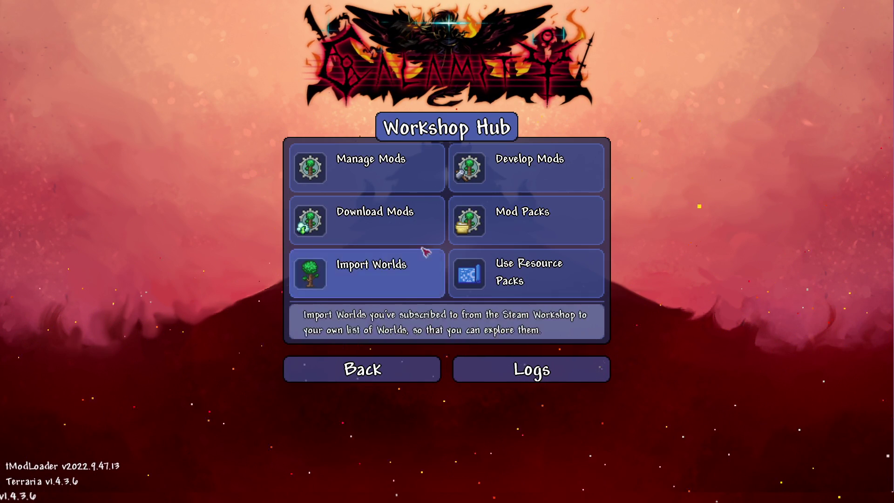
click(393, 185)
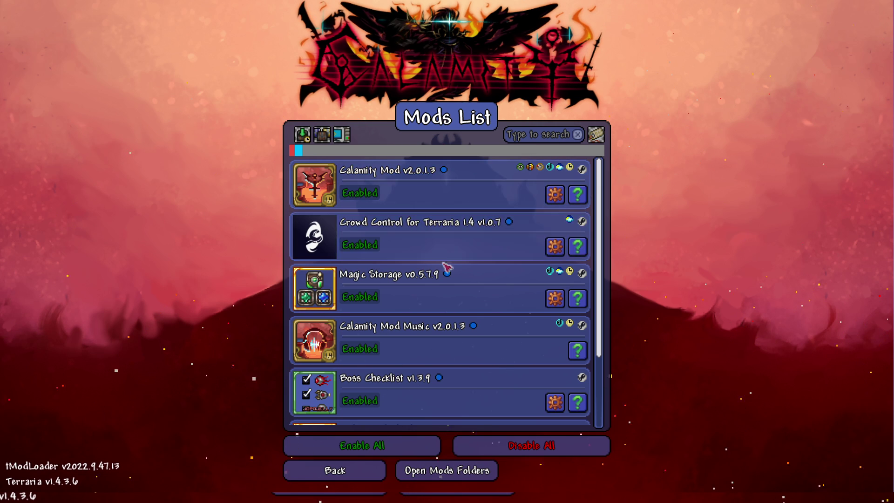
scroll(481, 305, down, 2)
scroll(485, 298, up, 2)
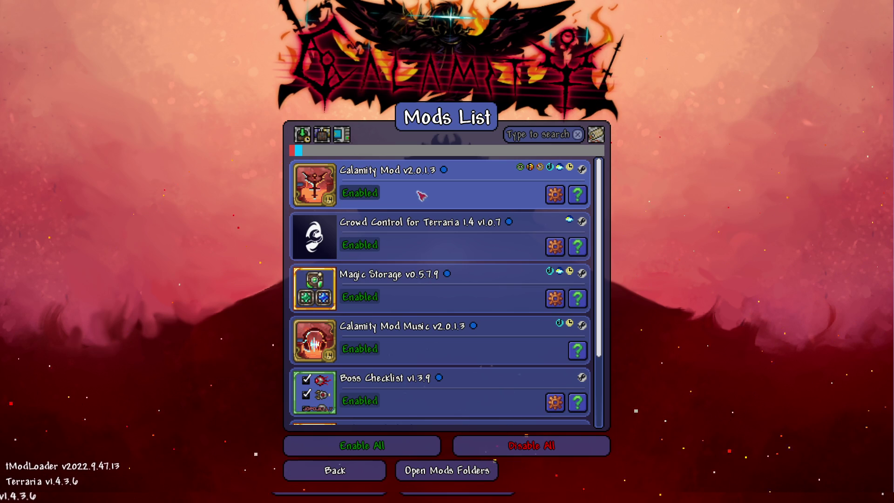
Step: View the Calamity Mod's main configuration and its description, and return to the installed mods list
click(564, 204)
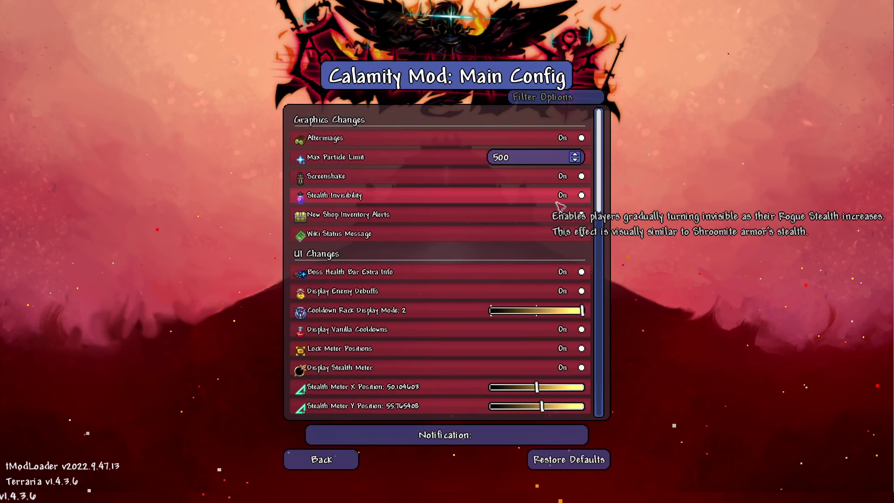
click(345, 467)
click(590, 199)
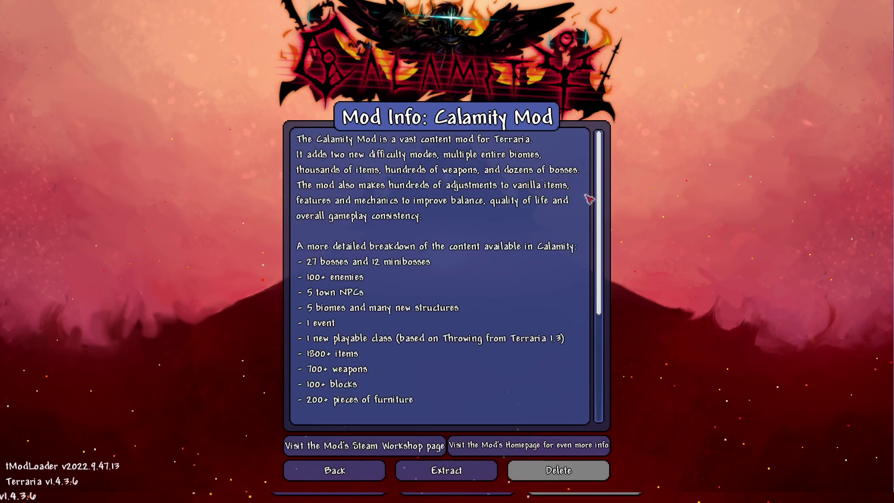
click(372, 479)
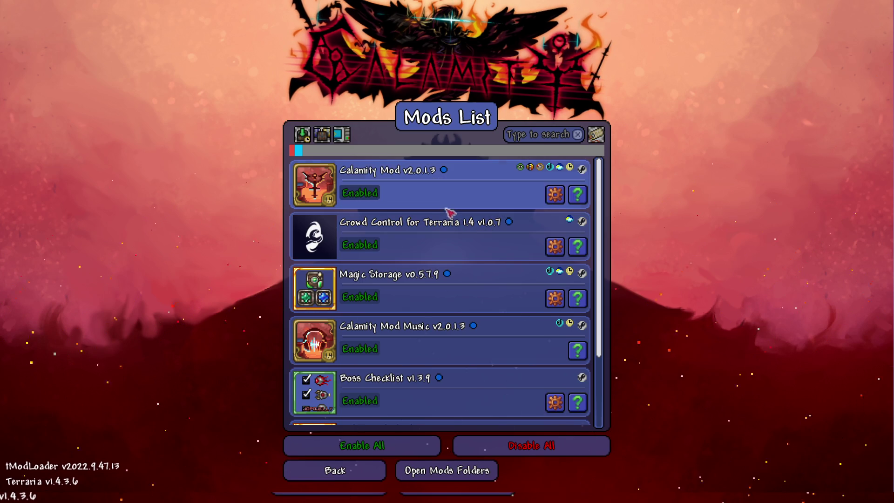
Step: Look through the Calamity Mod's main configuration down to the Boss Rush Curses options
click(563, 199)
scroll(484, 292, down, 5)
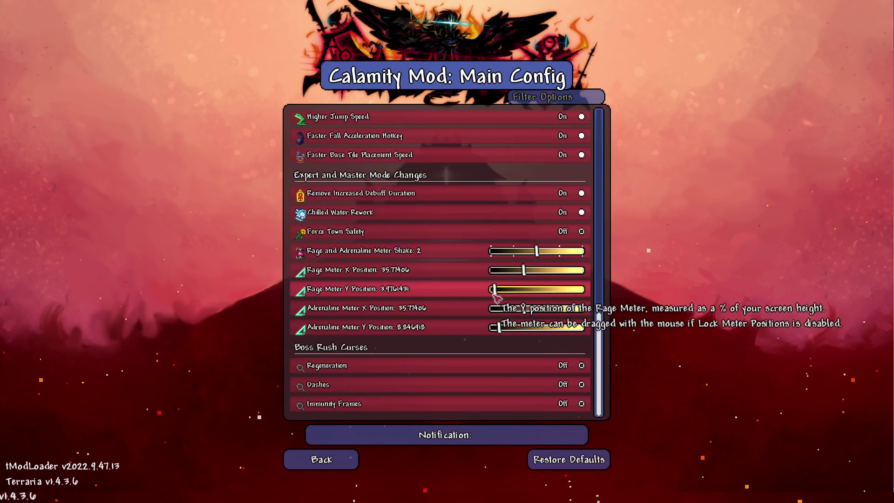
click(342, 465)
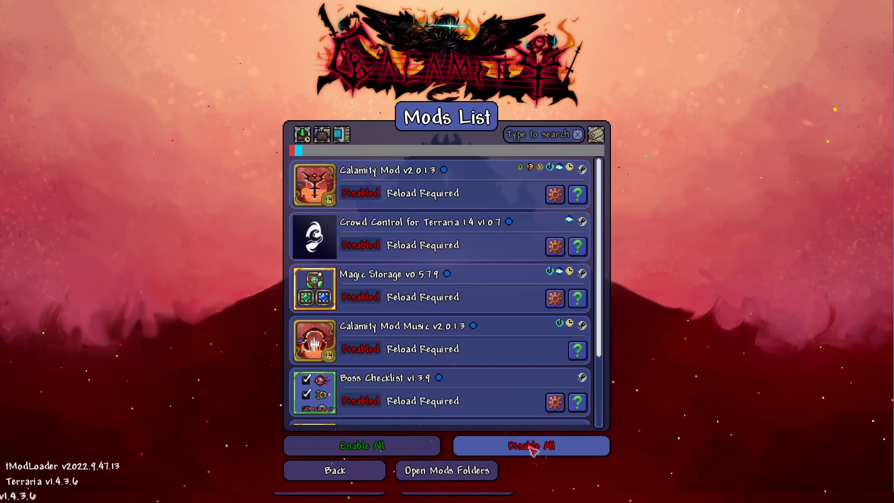
Step: Disable all installed mods, leave the list so the change is loaded, and reopen the Workshop hub
click(373, 479)
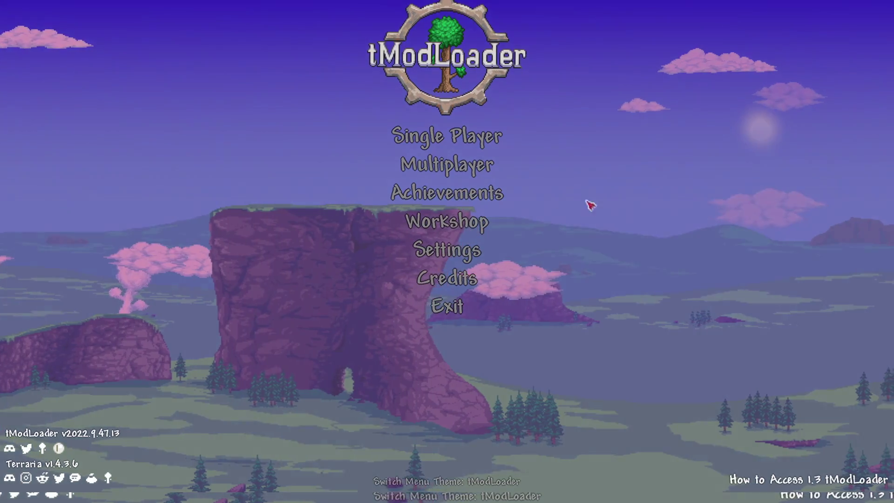
click(479, 226)
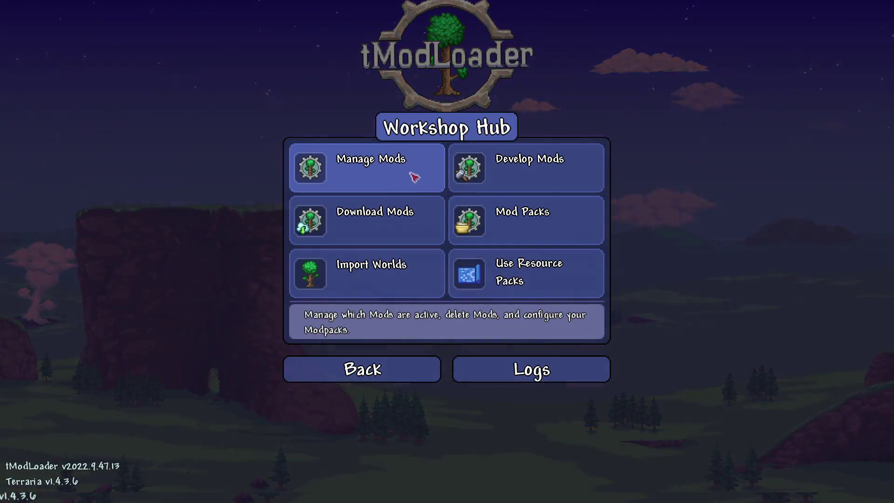
Step: Search the mod browser for "calamity" and look through the whole list of matching mods
click(387, 226)
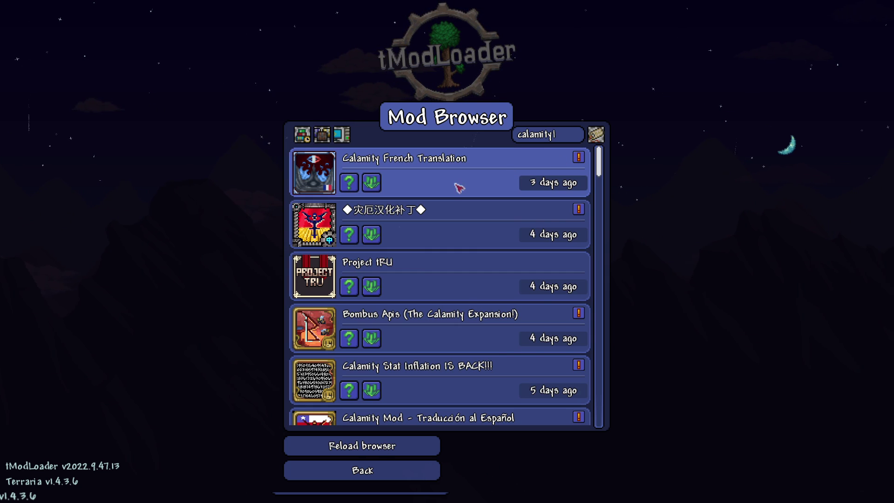
scroll(457, 289, down, 10)
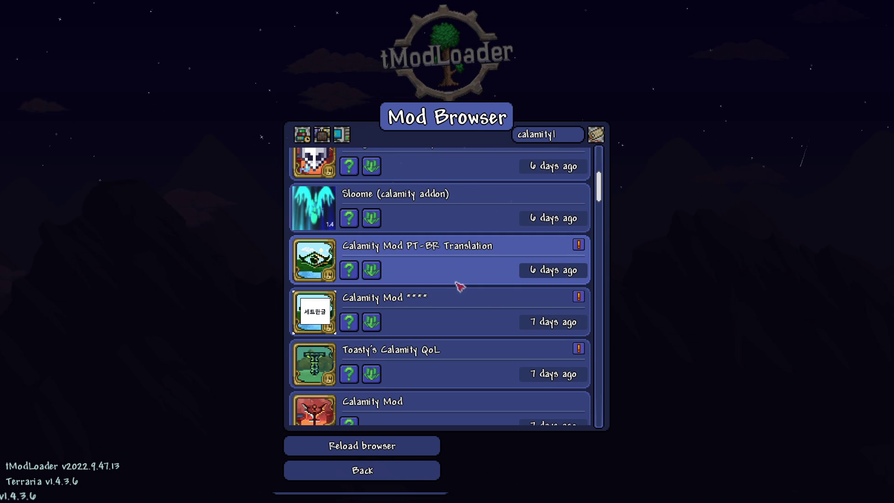
scroll(457, 278, down, 15)
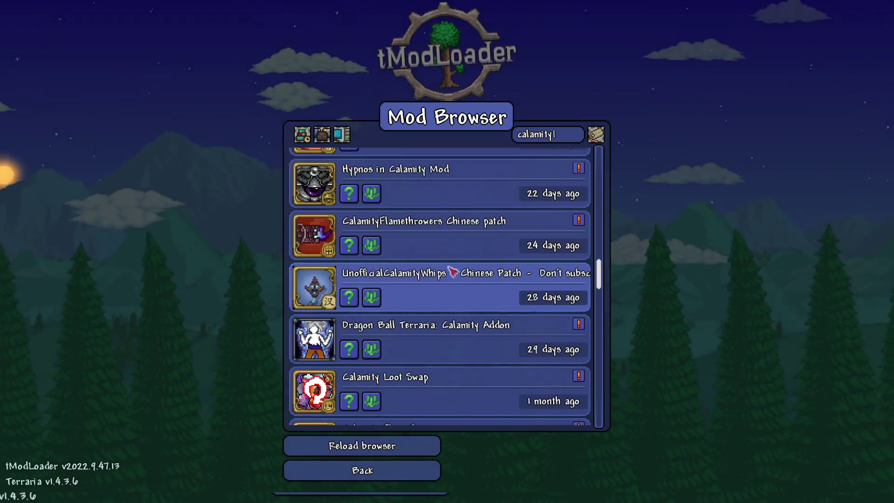
scroll(464, 252, down, 15)
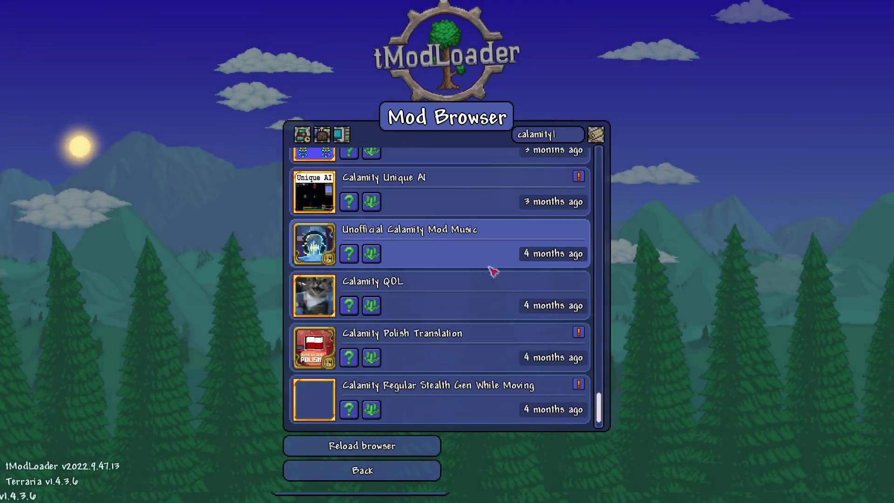
drag(596, 412, 608, 139)
Step: Replace the mod browser's search term with "chest"
click(576, 136)
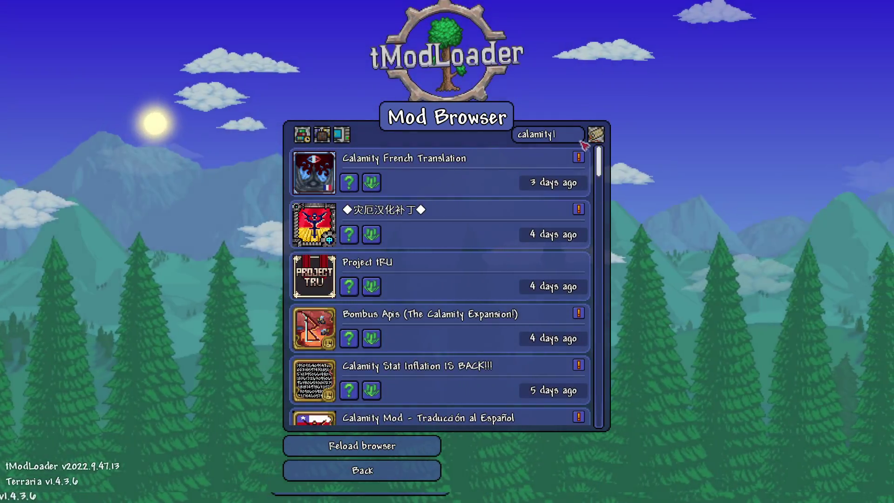
key(BackSpace)
key(BackSpace)
key(BackSpace)
key(BackSpace)
key(BackSpace)
key(BackSpace)
key(BackSpace)
key(BackSpace)
text(chest)
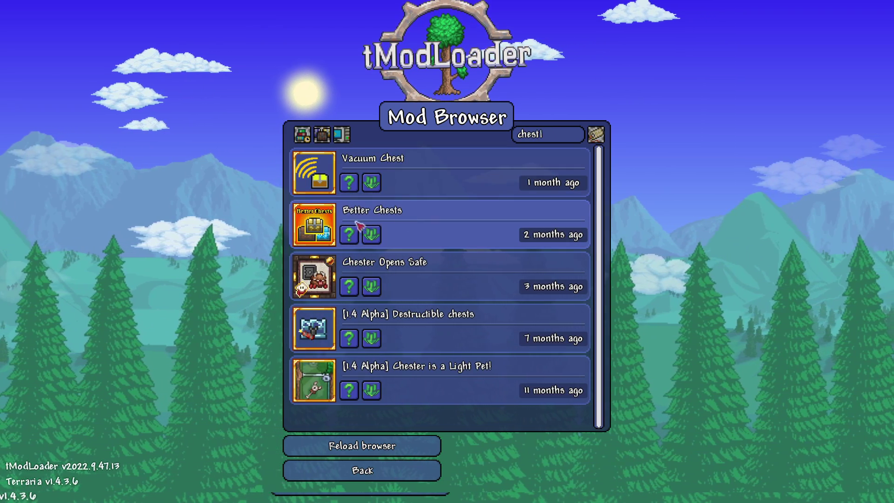
Step: Clear the "chest" search and check the installed mods list for a storage mod
key(BackSpace)
key(BackSpace)
key(BackSpace)
key(BackSpace)
key(BackSpace)
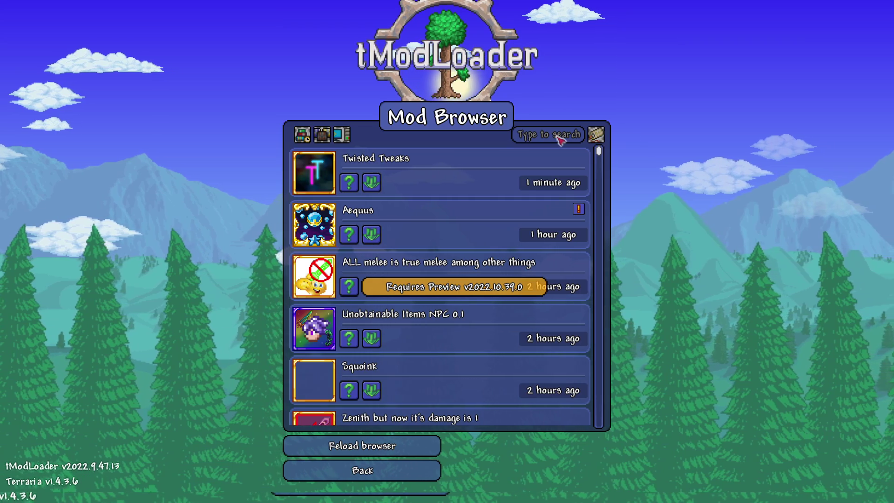
click(363, 470)
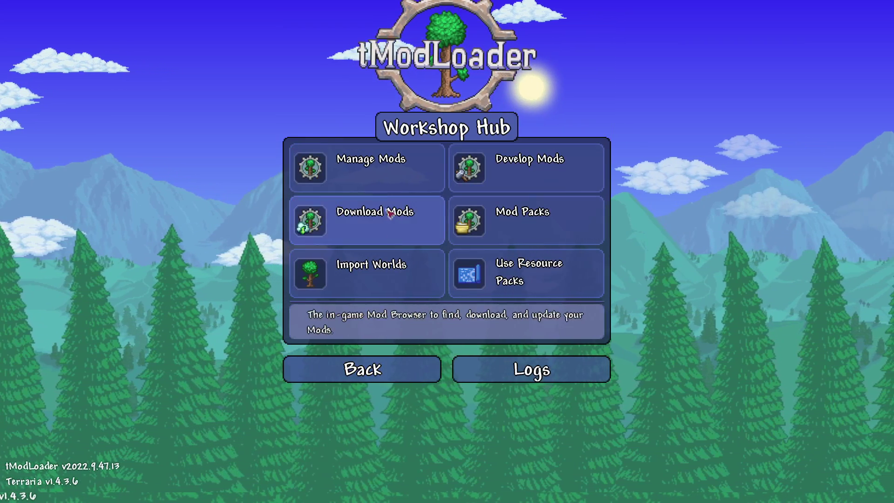
click(381, 184)
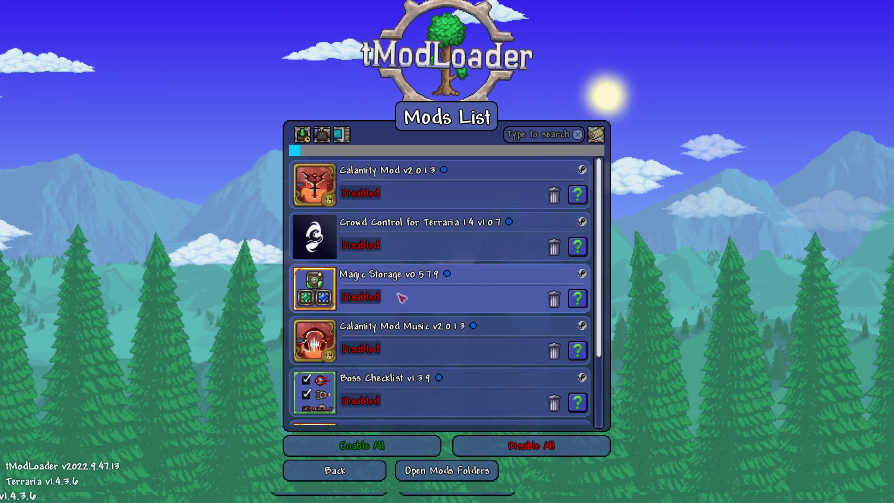
click(341, 468)
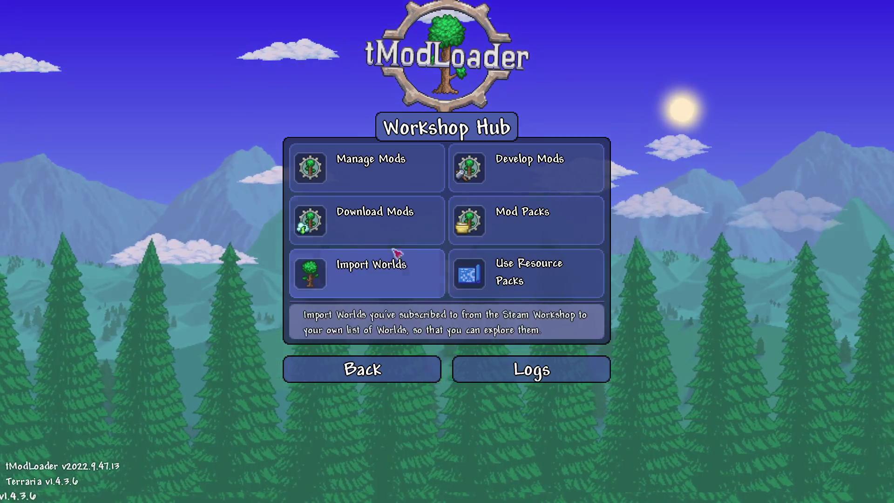
Step: Search the mod browser for "magic storag"
click(388, 218)
click(549, 135)
text(magi)
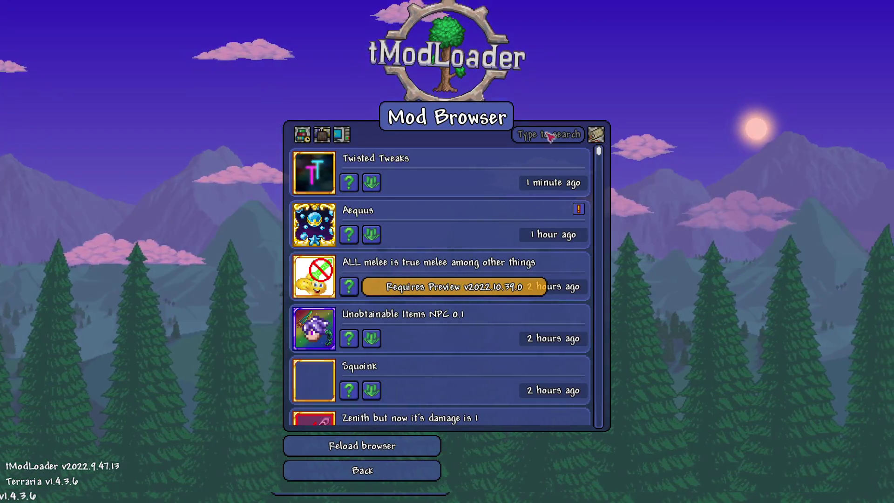
text(c storag)
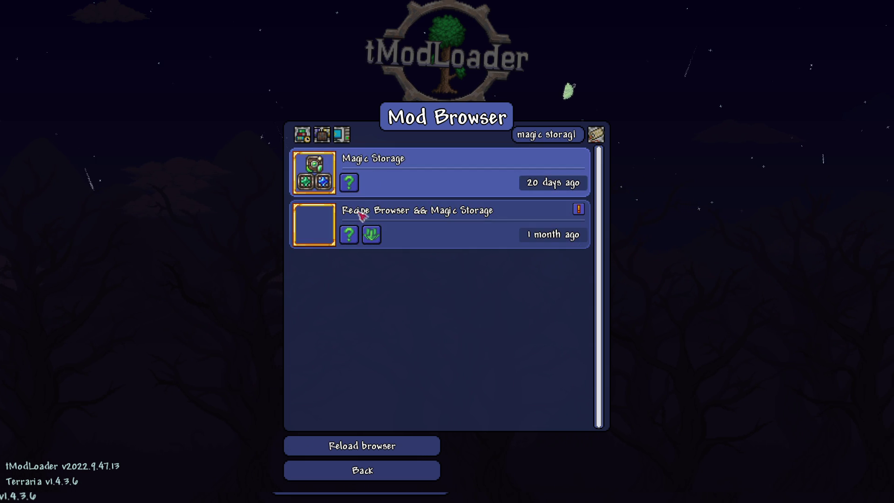
click(363, 472)
click(419, 215)
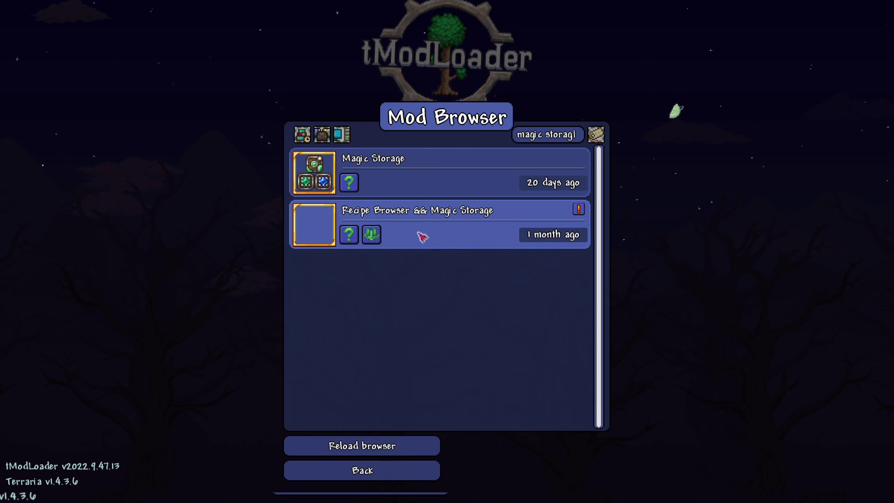
Step: Clear the "magic storag" search and leave the mod browser
key(BackSpace)
key(BackSpace)
key(BackSpace)
key(BackSpace)
key(BackSpace)
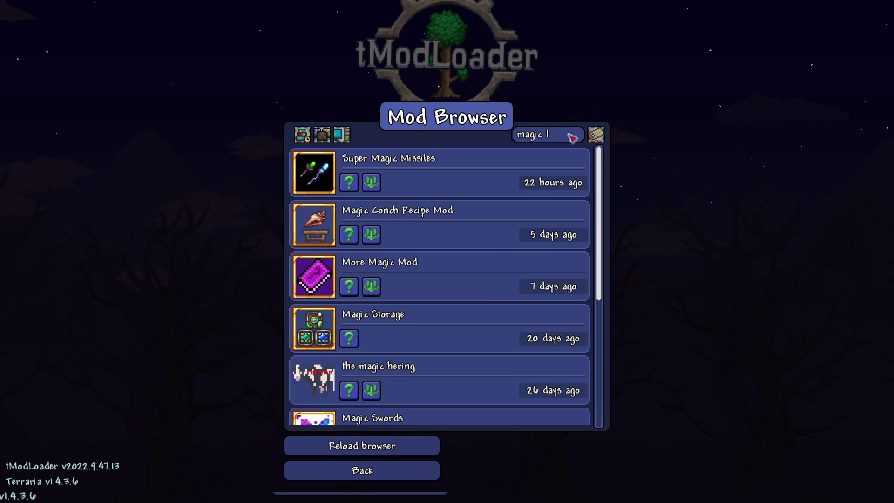
key(BackSpace)
key(BackSpace)
key(BackSpace)
key(BackSpace)
key(BackSpace)
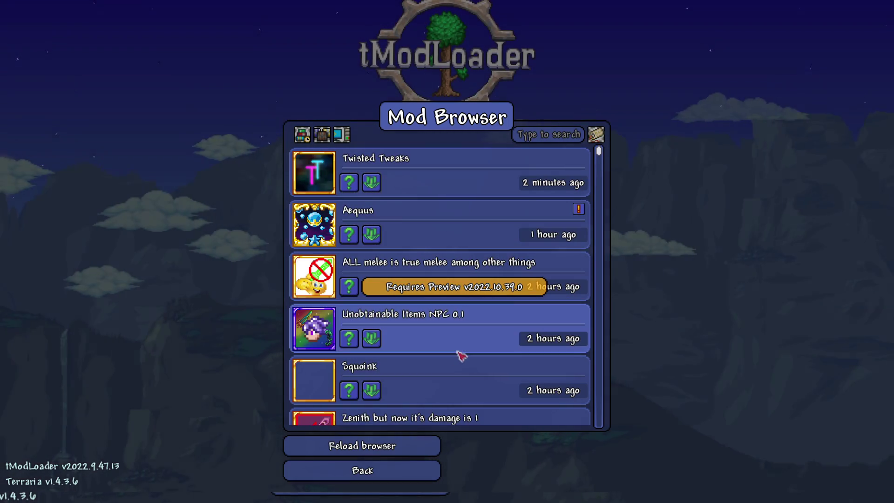
click(386, 471)
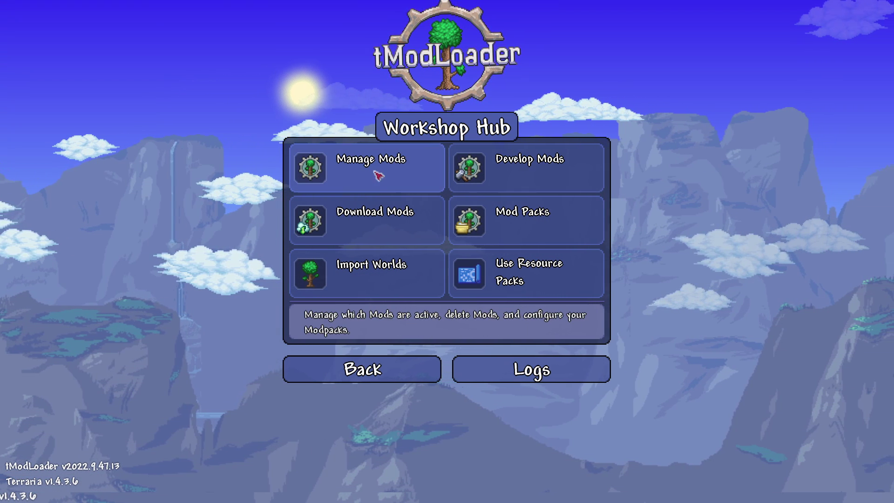
Step: Open the installed mods list and look through all of its entries
click(377, 175)
scroll(425, 372, down, 2)
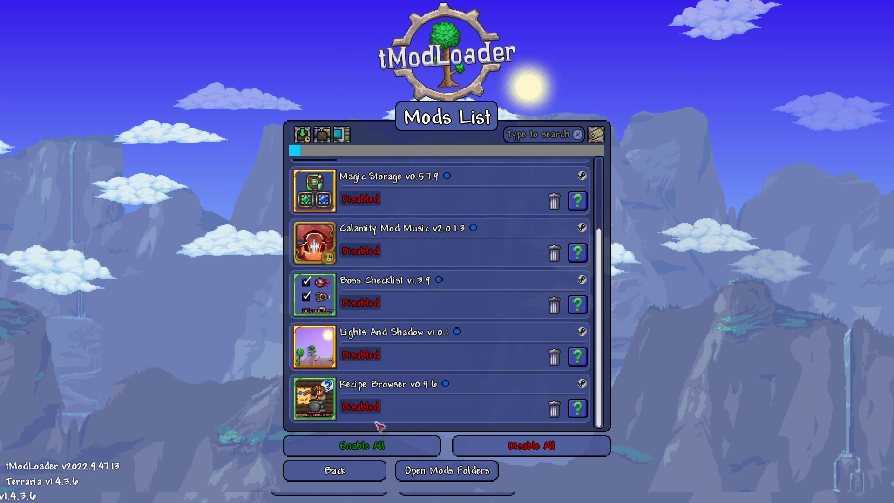
scroll(389, 410, up, 2)
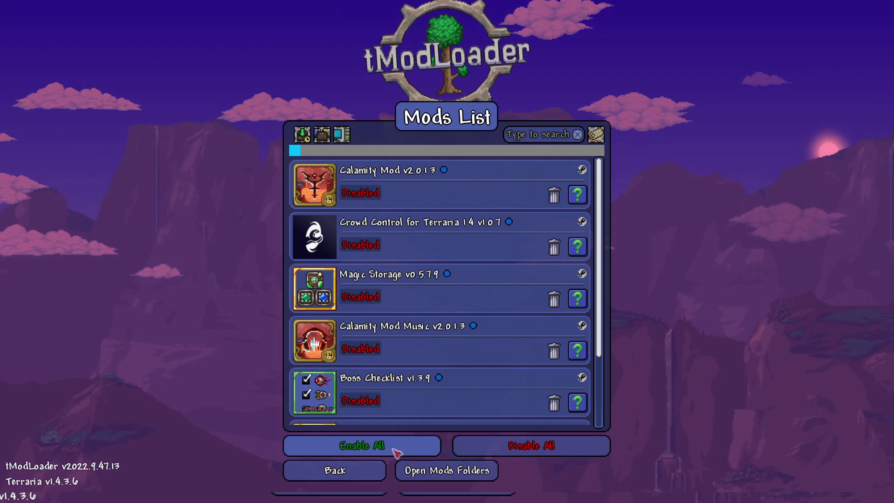
Step: Read the Calamity Mod's full description and return to the installed mods list
click(582, 196)
scroll(496, 347, down, 5)
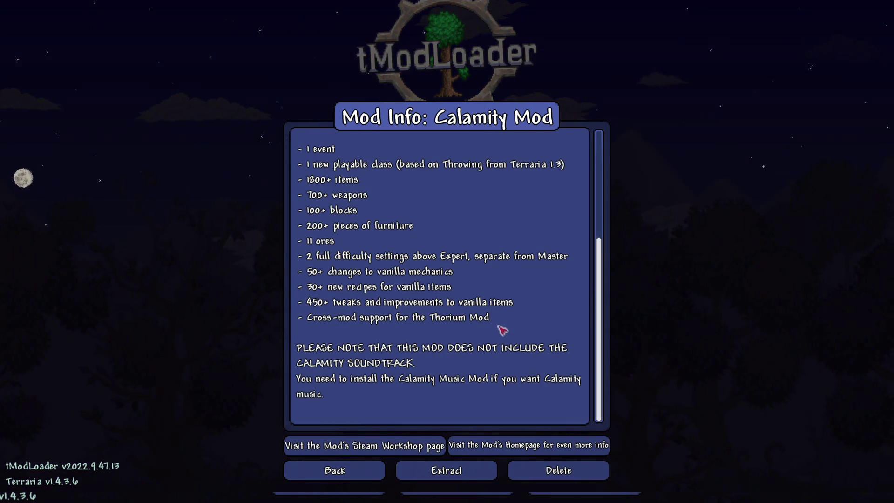
scroll(502, 330, up, 5)
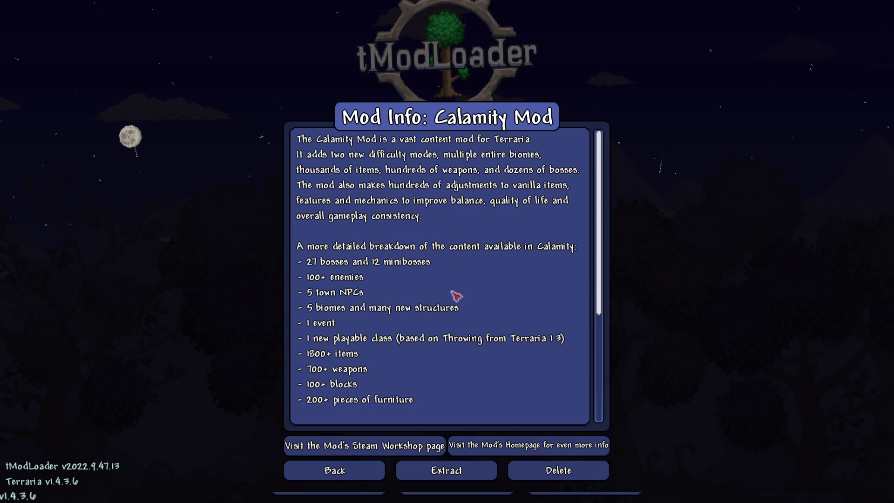
click(363, 478)
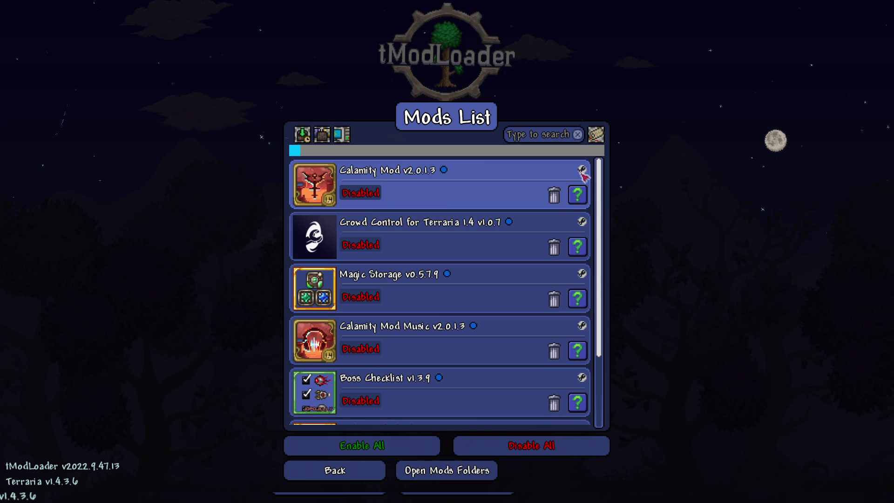
Step: Read the Calamity Mod's description, visit its Steam Workshop page and return to the installed mods list
click(494, 184)
scroll(489, 386, down, 6)
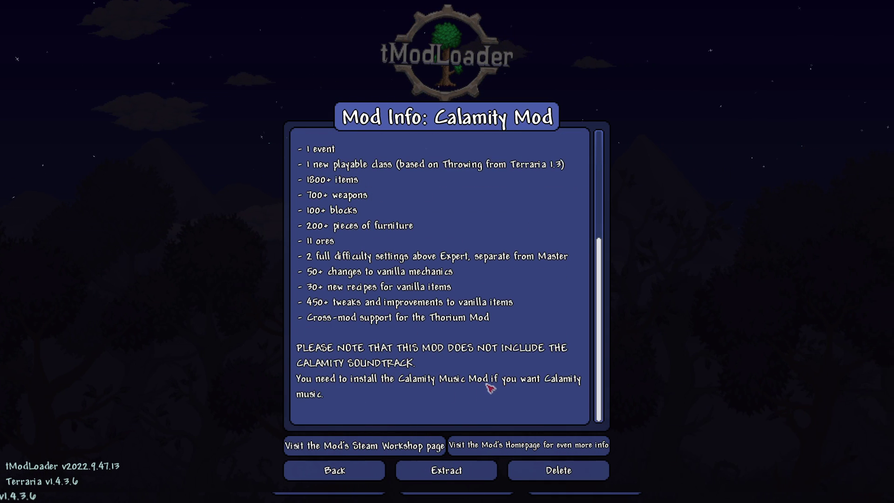
click(379, 453)
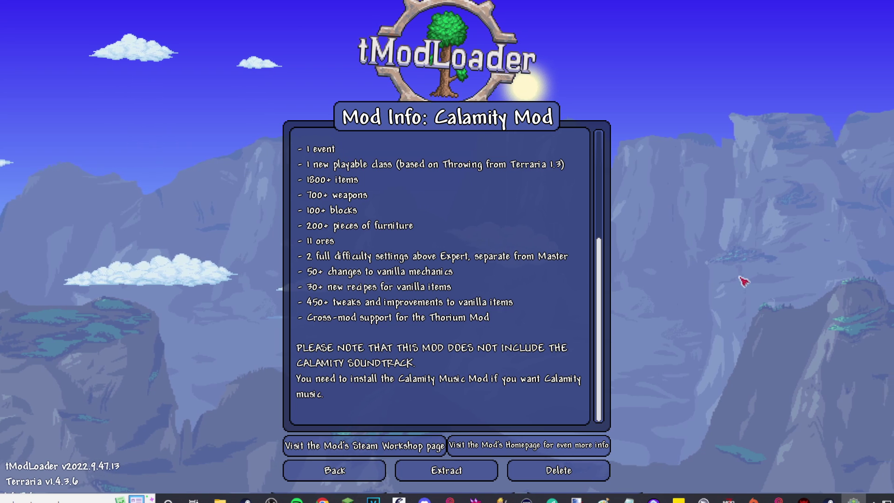
click(343, 474)
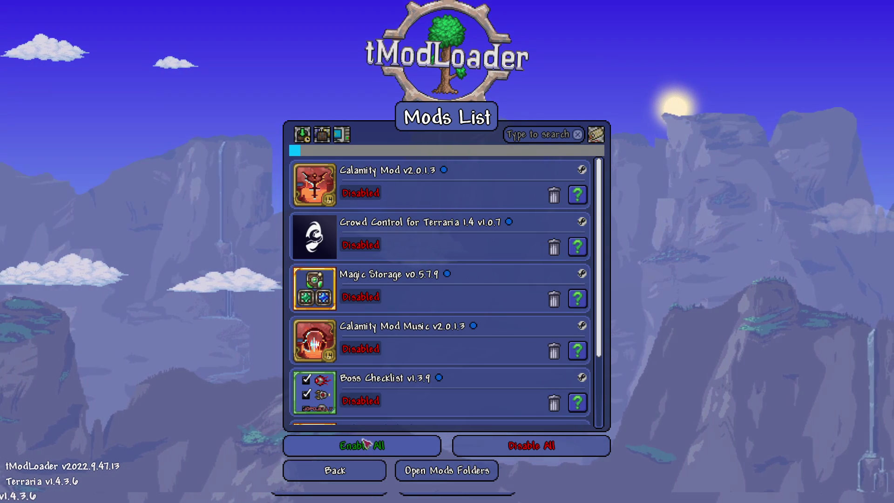
Step: View the description of the Crowd Control for Terraria 1.4 mod and return to the installed mods list
click(577, 247)
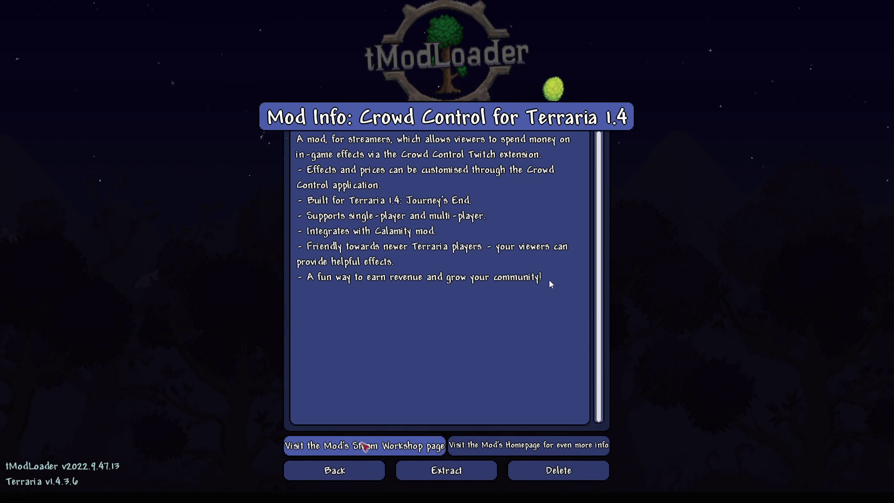
key(Escape)
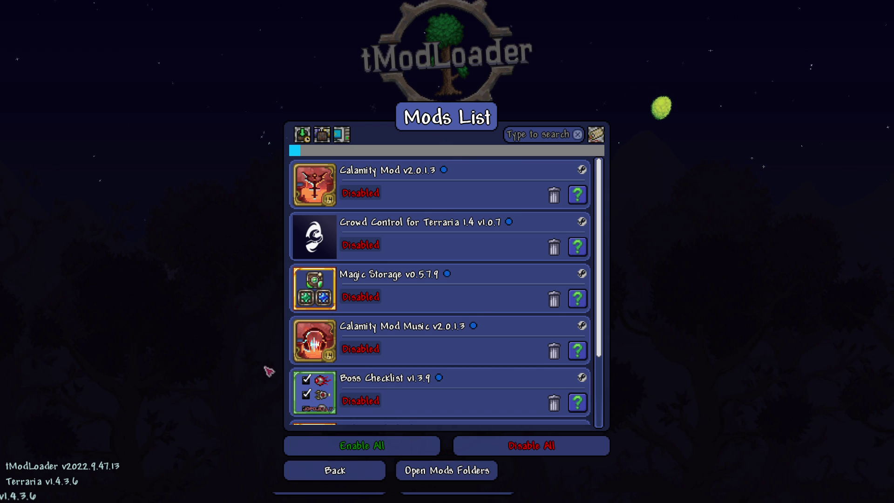
Step: Enable all installed mods and leave the mods list so that they reload
click(403, 447)
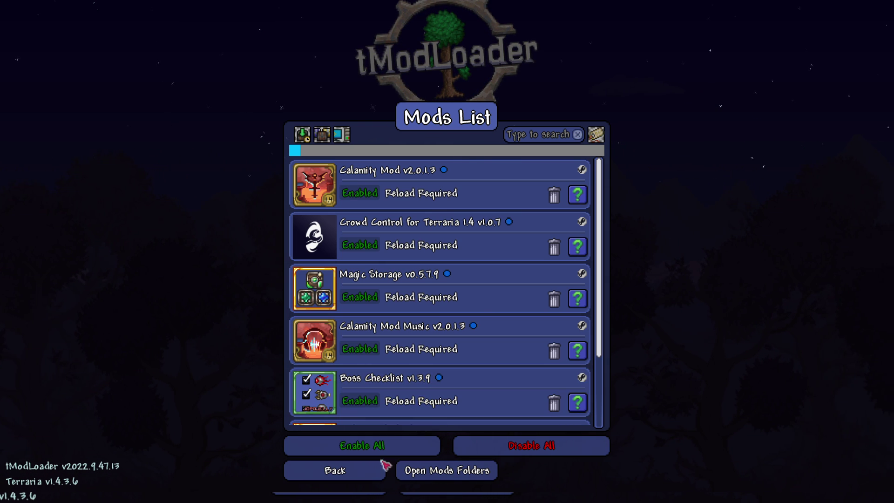
scroll(479, 323, down, 2)
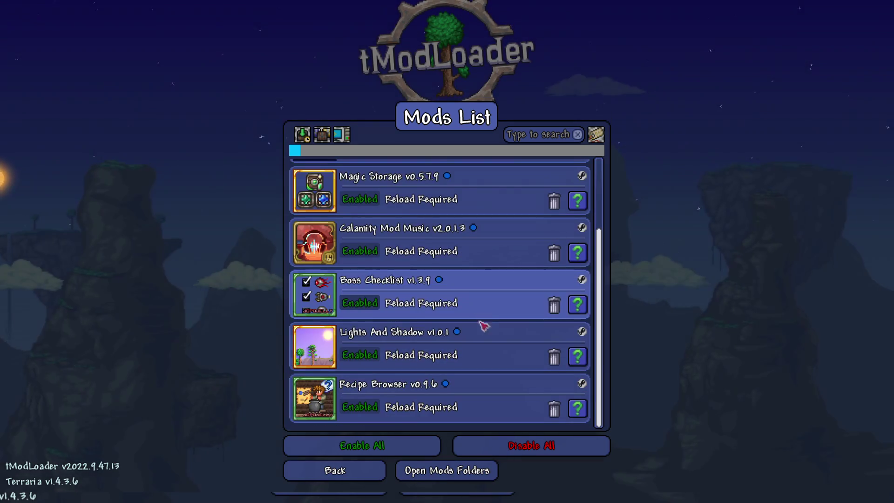
scroll(440, 304, up, 2)
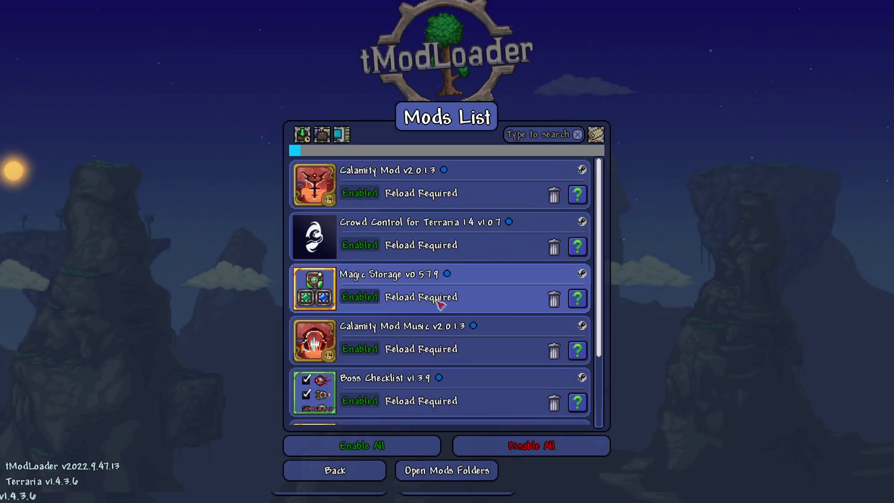
click(368, 471)
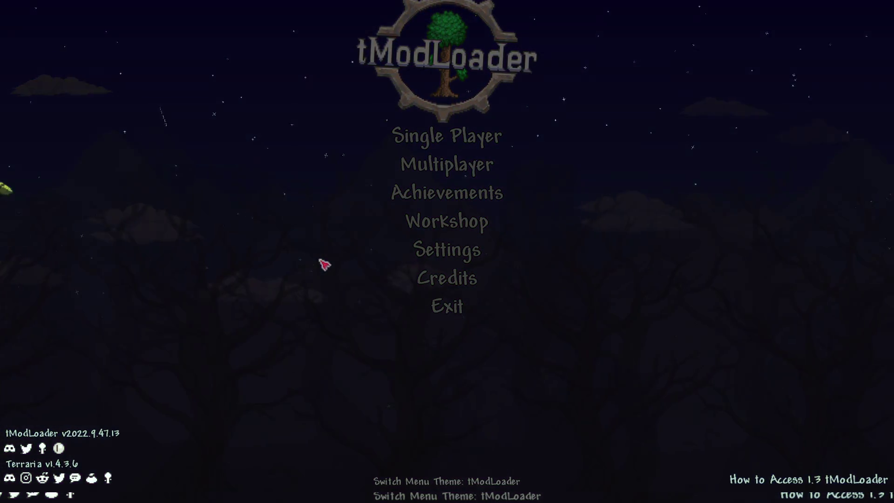
Step: Reopen the installed mods list from the Workshop, check every mod's enabled status and return to the Workshop Hub
click(457, 215)
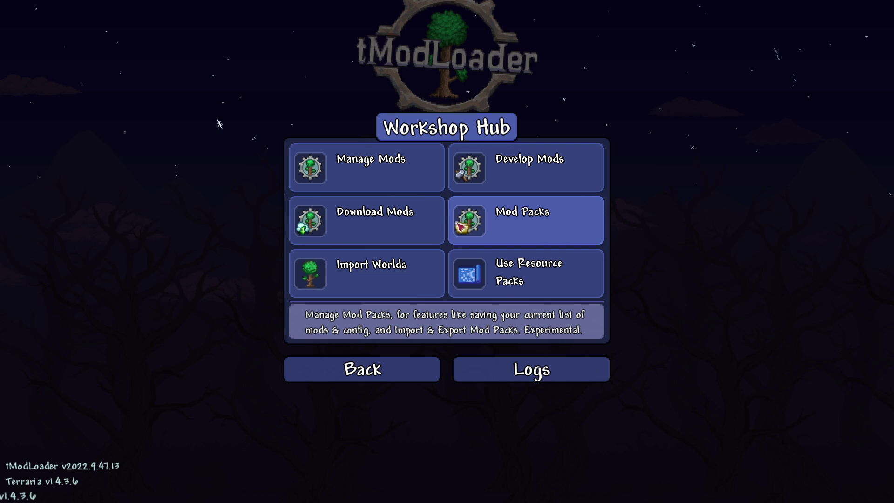
click(400, 203)
click(368, 470)
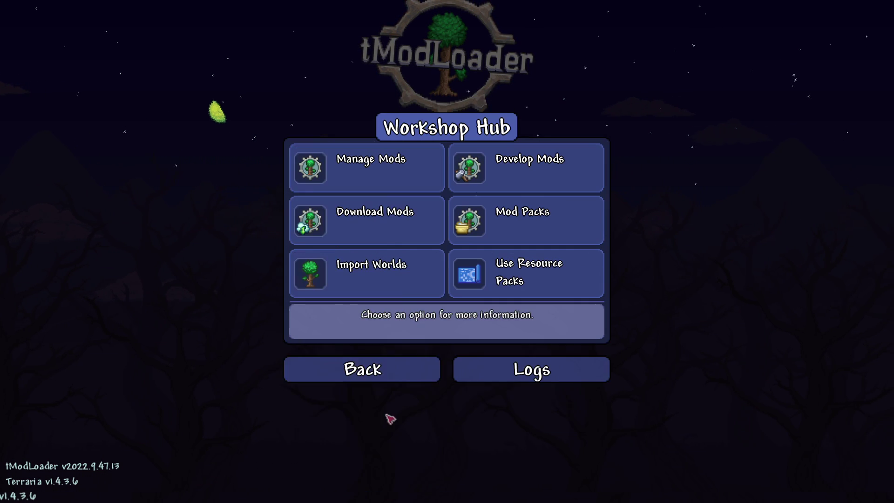
click(375, 173)
scroll(465, 279, down, 2)
scroll(444, 331, up, 2)
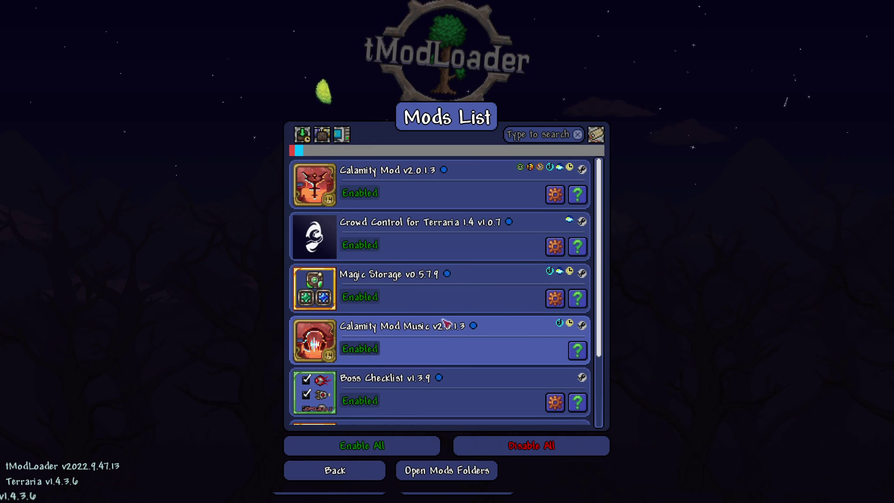
scroll(466, 273, down, 2)
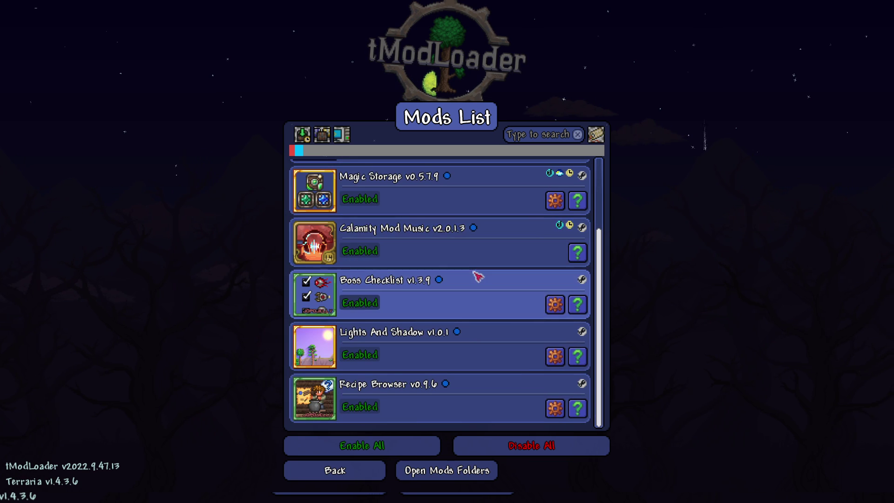
scroll(476, 275, up, 2)
scroll(476, 238, down, 2)
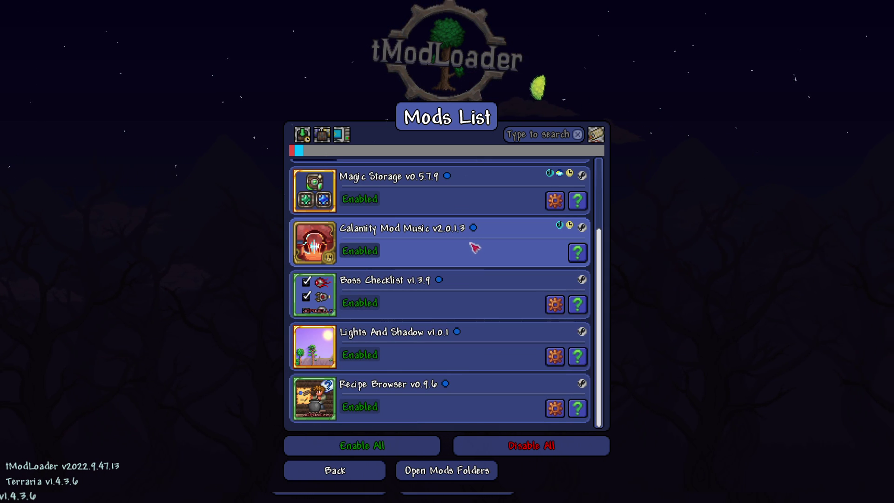
scroll(468, 252, up, 2)
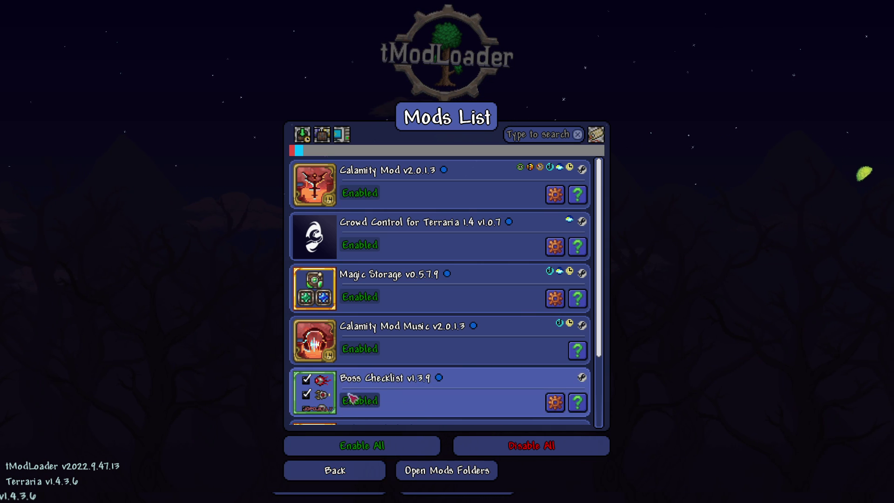
click(354, 470)
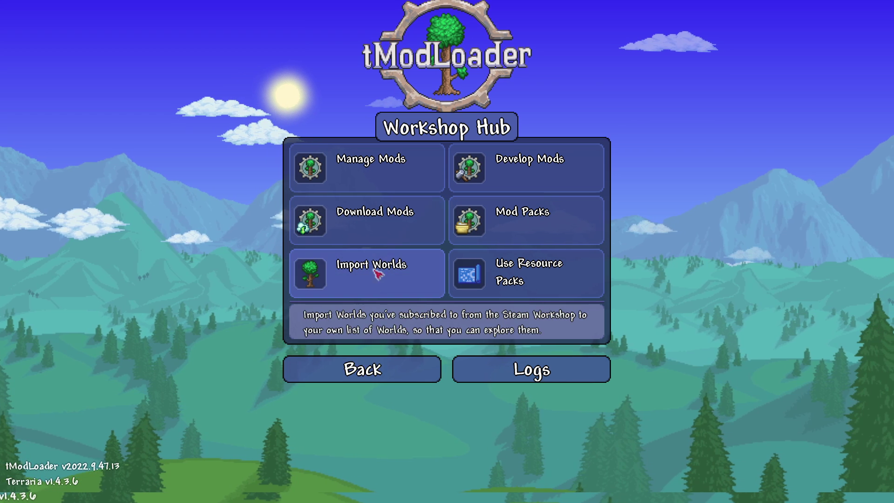
Step: View the Mod Packs page and return to the Workshop Hub
click(518, 223)
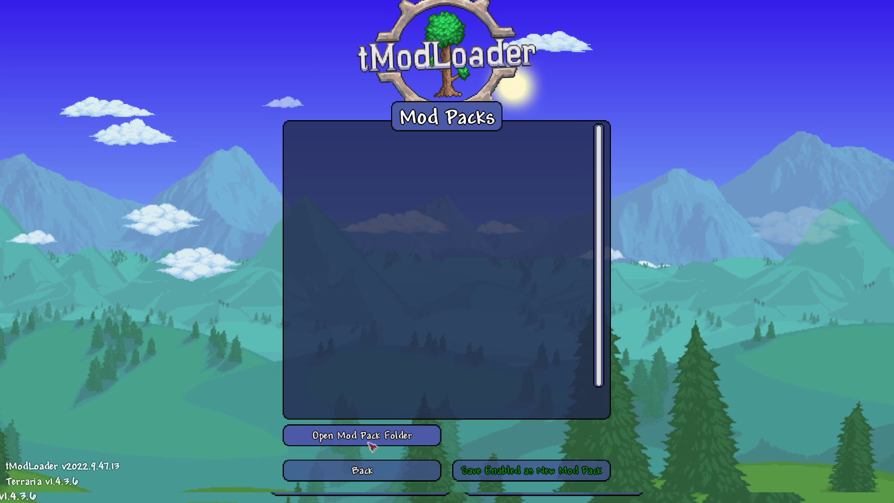
click(379, 477)
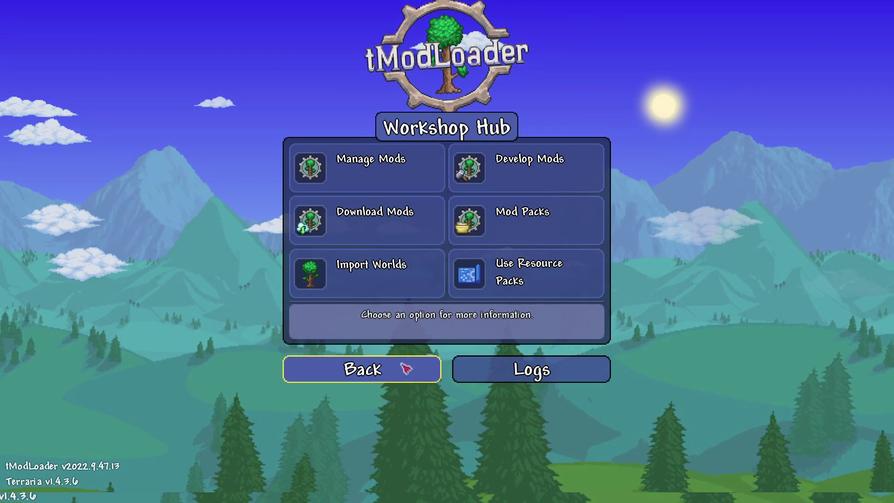
Step: Open the mod browser, look over the most recently updated mods and return to the Workshop Hub
click(361, 228)
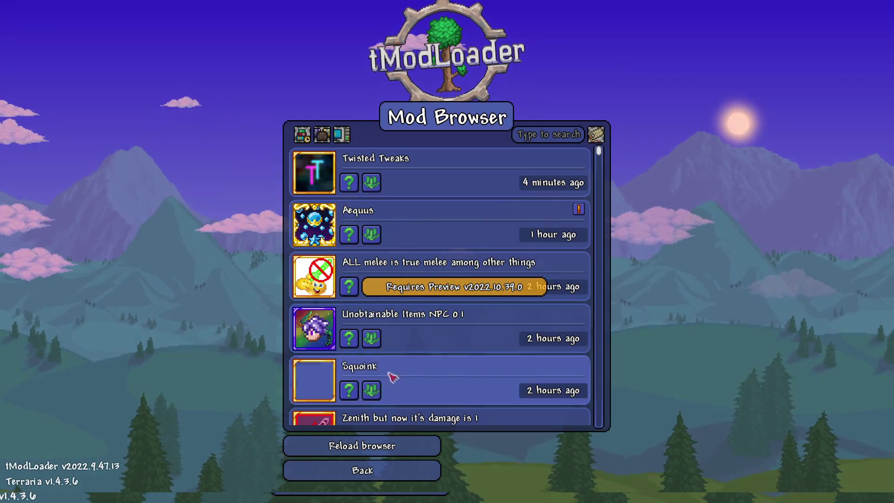
scroll(453, 335, down, 5)
scroll(449, 339, up, 5)
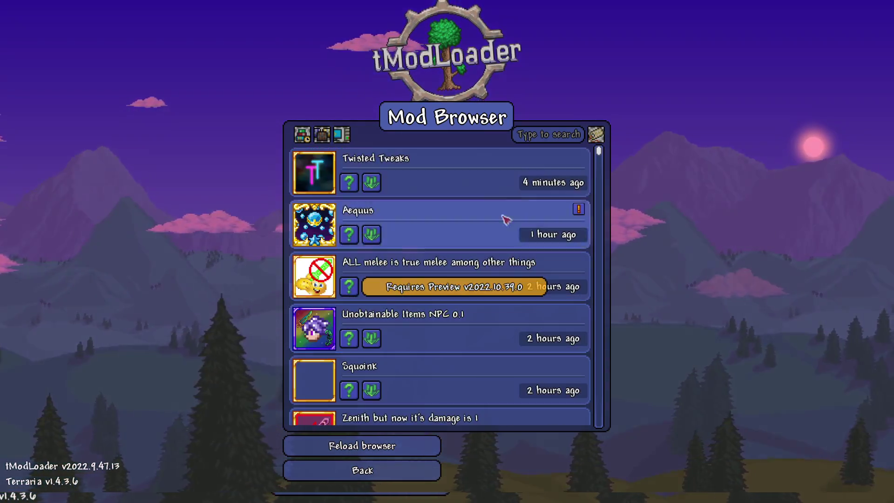
scroll(601, 168, down, 10)
drag(605, 173, 597, 115)
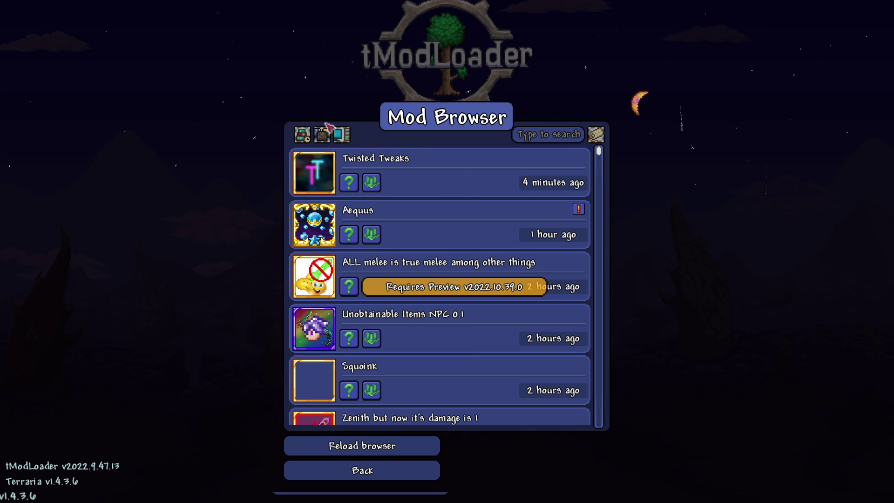
click(378, 476)
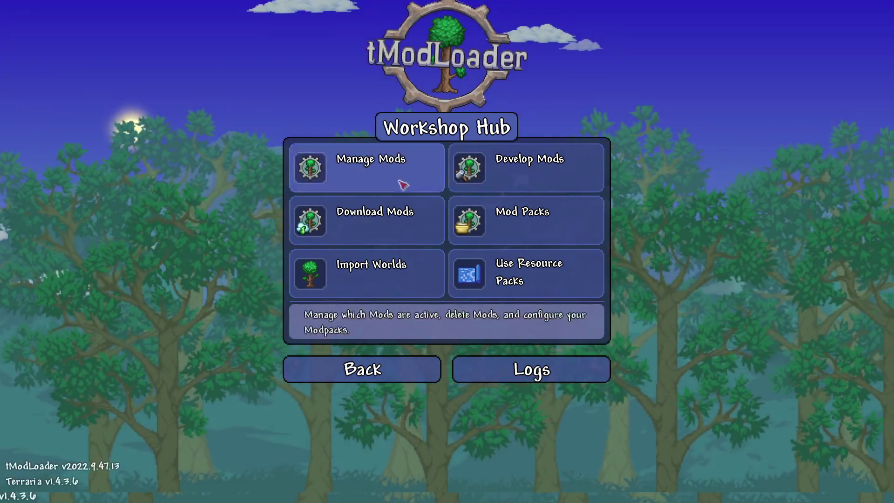
Step: Look through the whole mod browser list from the newest to the oldest downloadable mods and return to the Workshop Hub
click(375, 221)
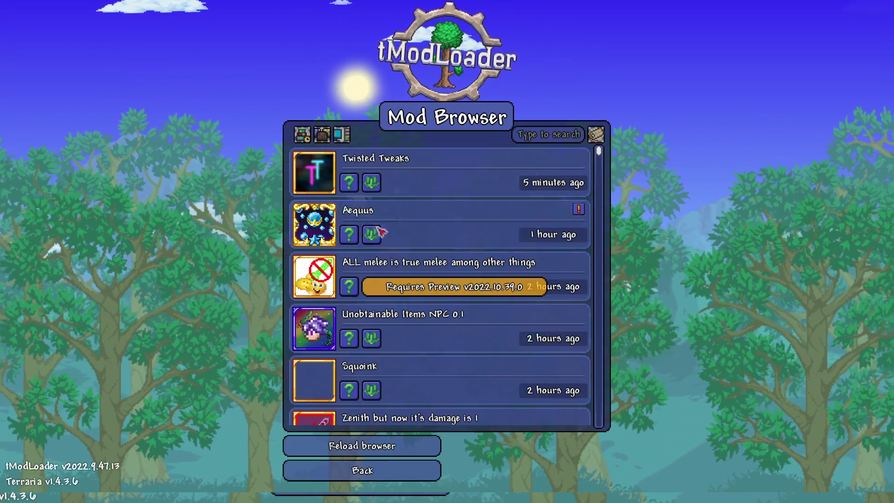
scroll(559, 308, down, 10)
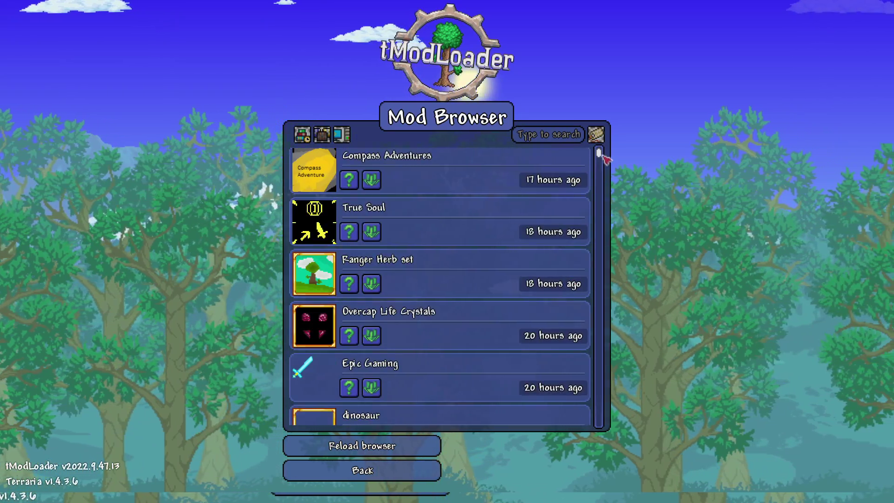
drag(600, 153, 595, 383)
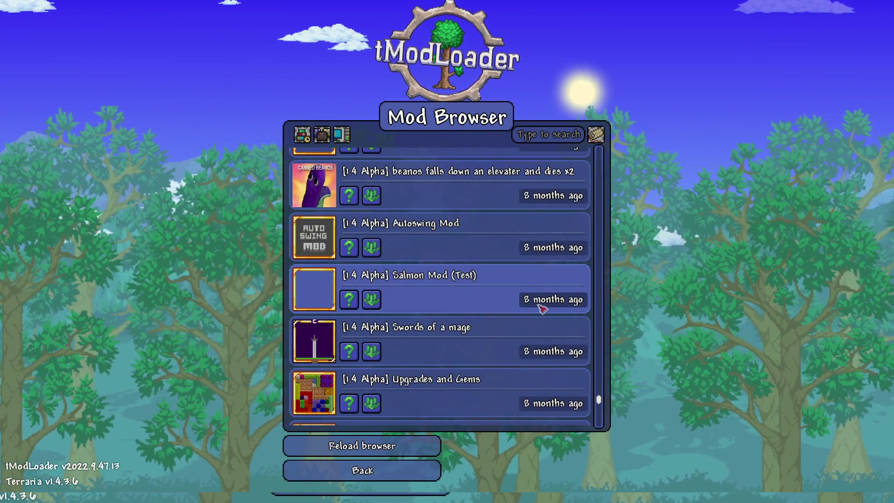
scroll(599, 397, down, 5)
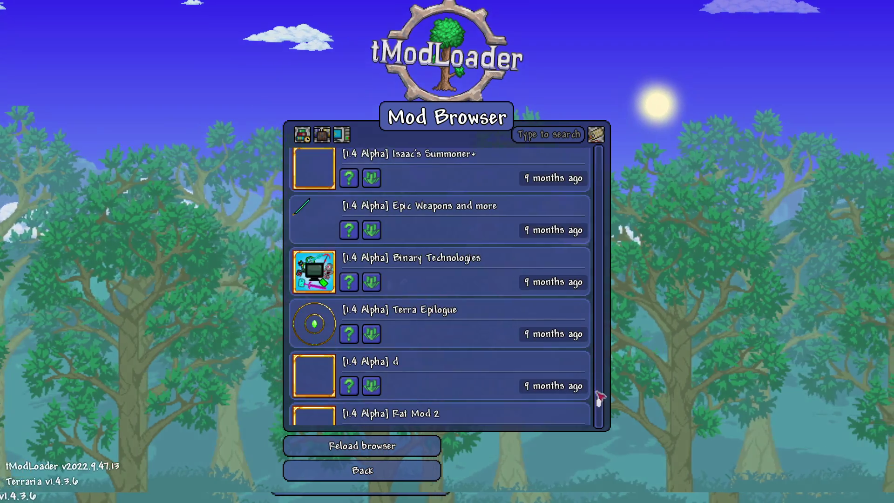
drag(599, 400, 595, 130)
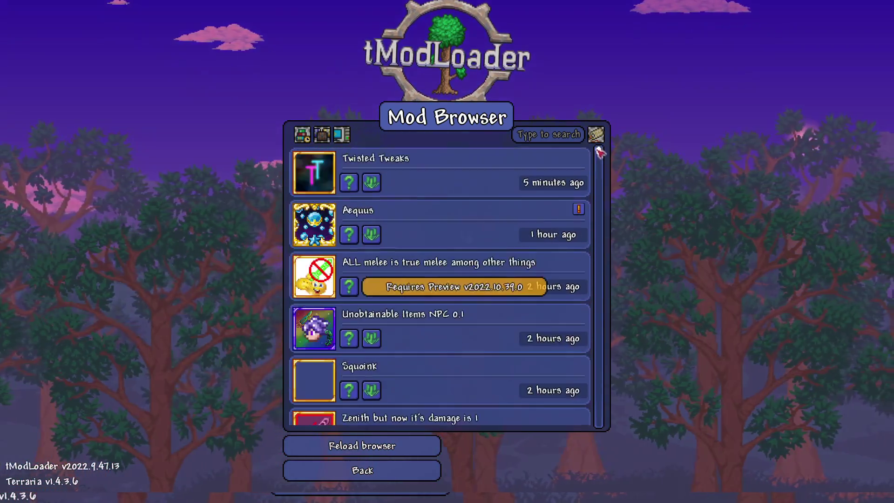
scroll(562, 283, down, 10)
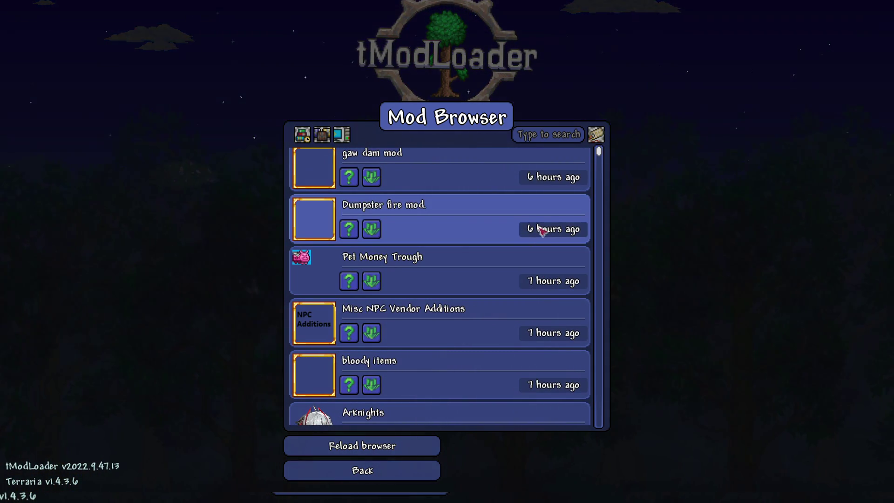
scroll(564, 240, up, 10)
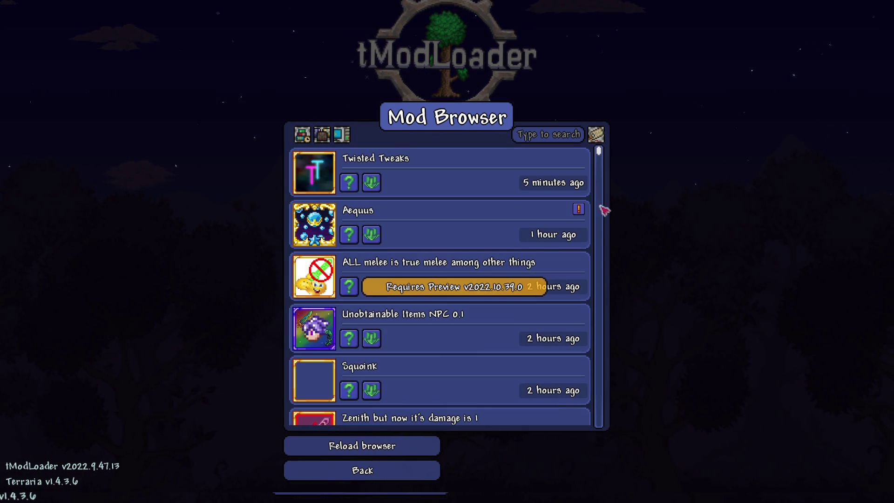
scroll(606, 279, down, 10)
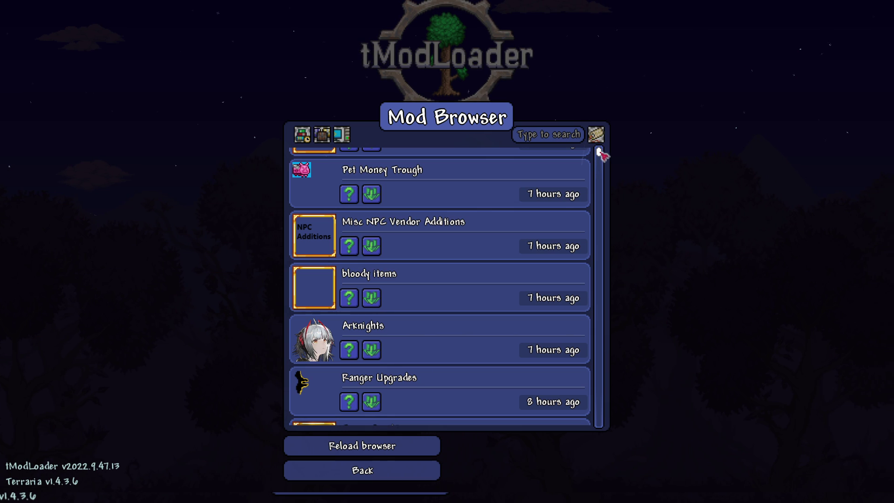
drag(600, 151, 599, 424)
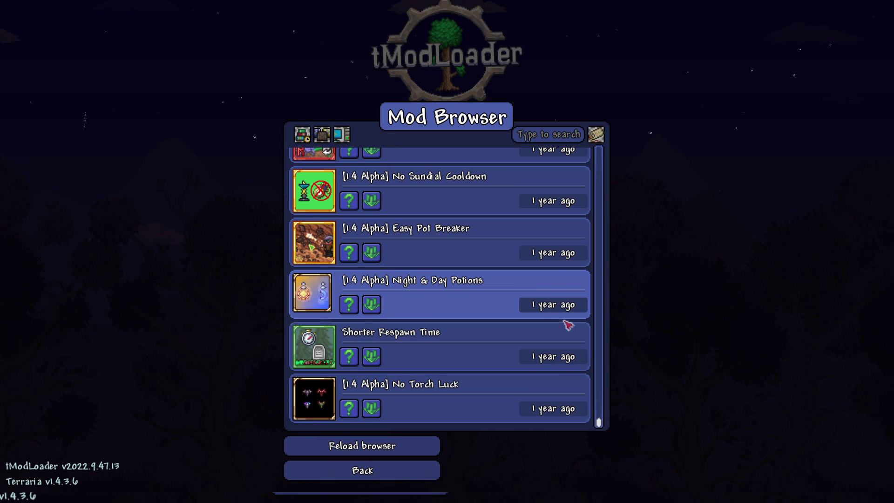
scroll(603, 347, up, 10)
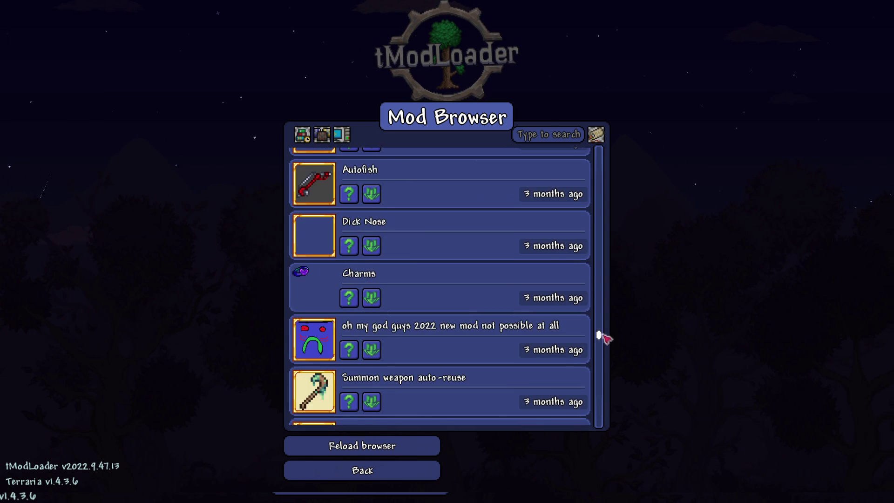
click(359, 471)
click(351, 225)
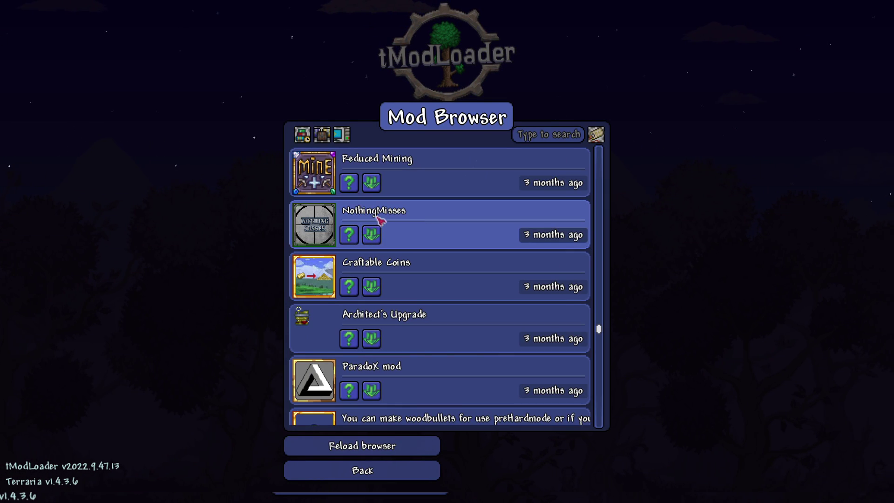
click(378, 476)
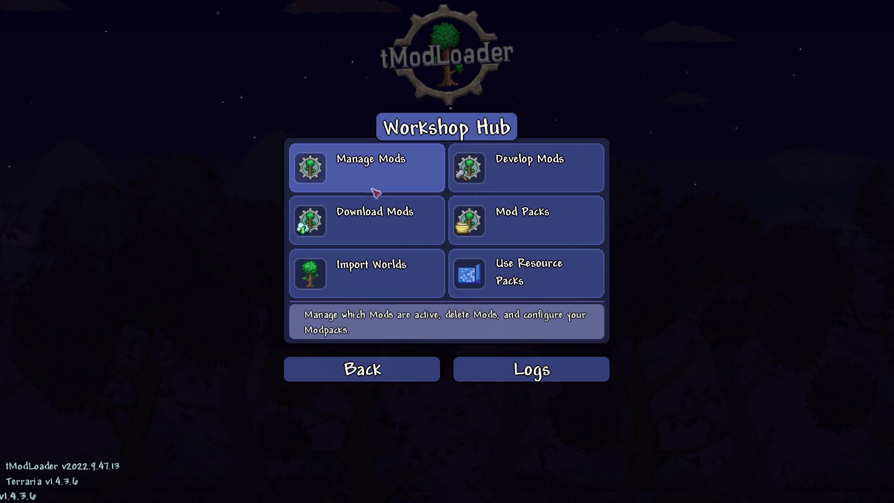
Step: Look through the installed mods list once more and go back to the Workshop Hub
click(373, 189)
scroll(535, 280, down, 2)
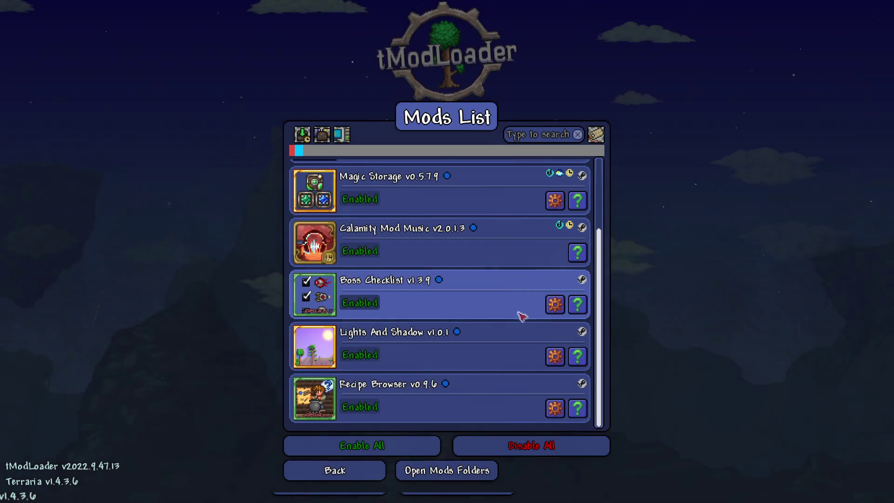
scroll(470, 336, up, 2)
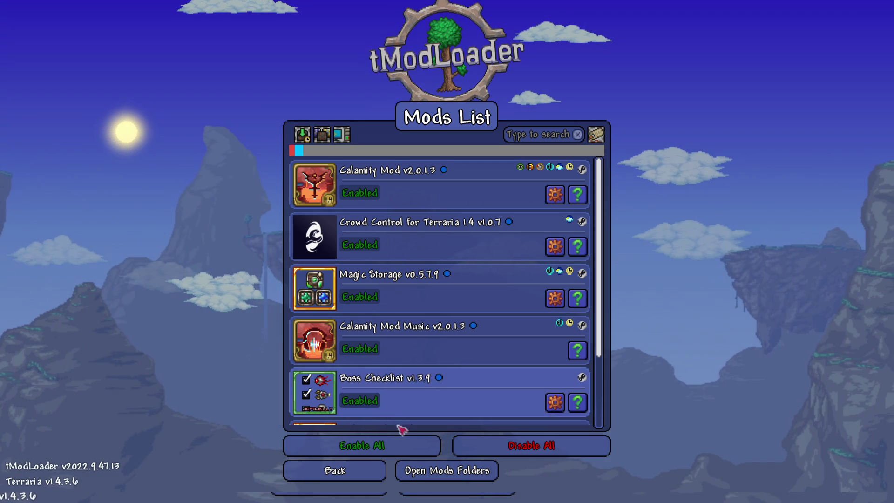
click(310, 474)
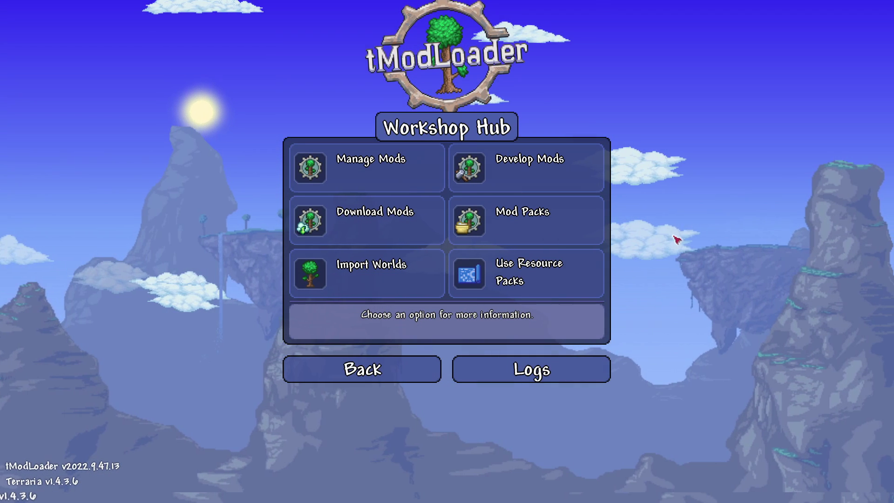